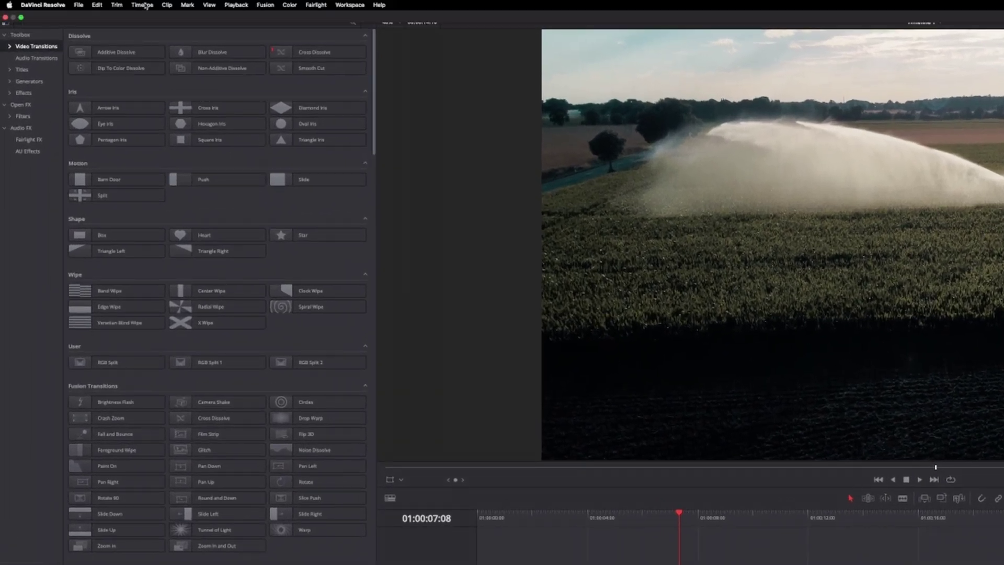
- Reveal the Output Blanking ratios from the Timeline menu
left_click(142, 4)
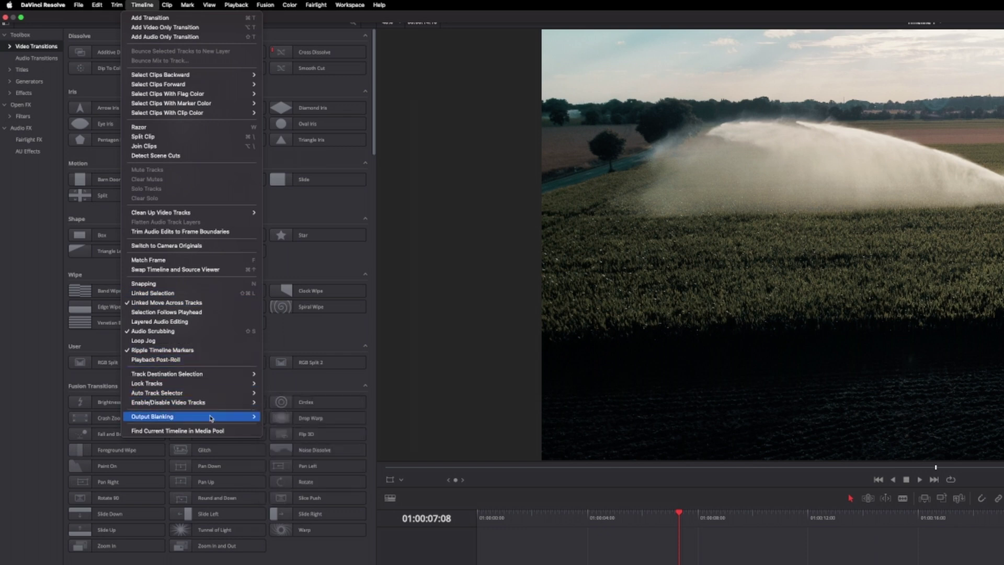
mouse_move(95, 252)
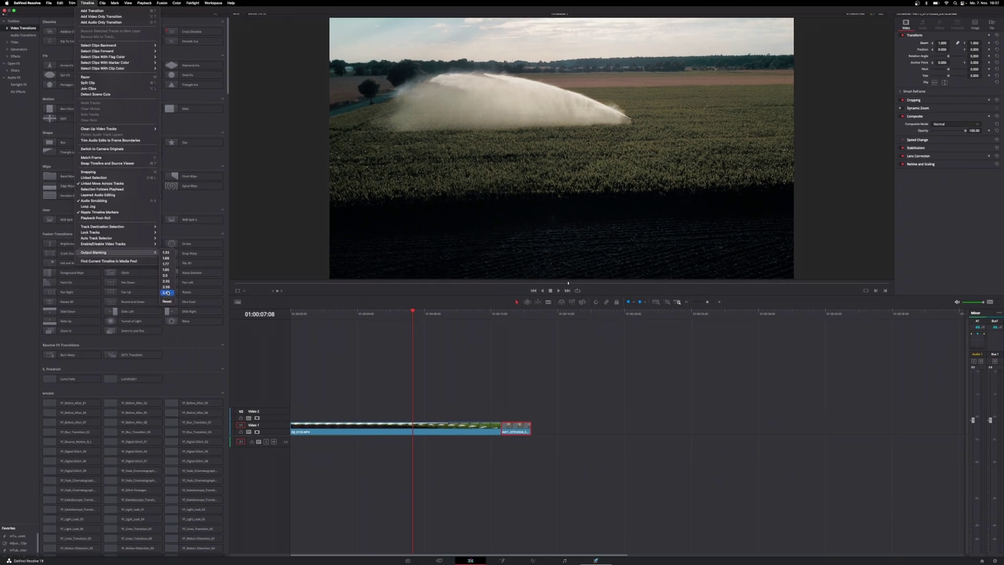
- Apply 2.35 output blanking and adjust DJI_0155's Position Y to show more sky
left_click(166, 292)
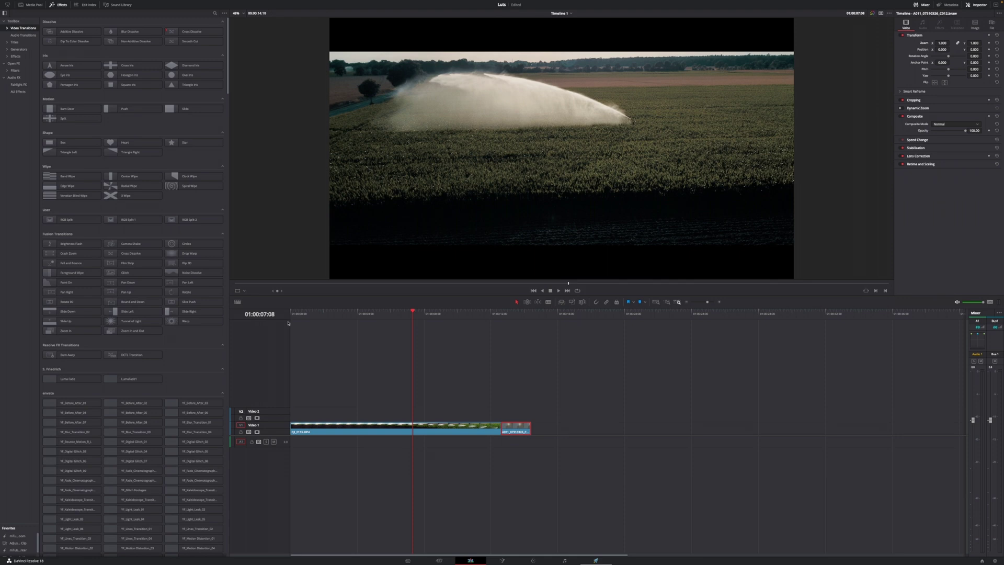
left_click(360, 428)
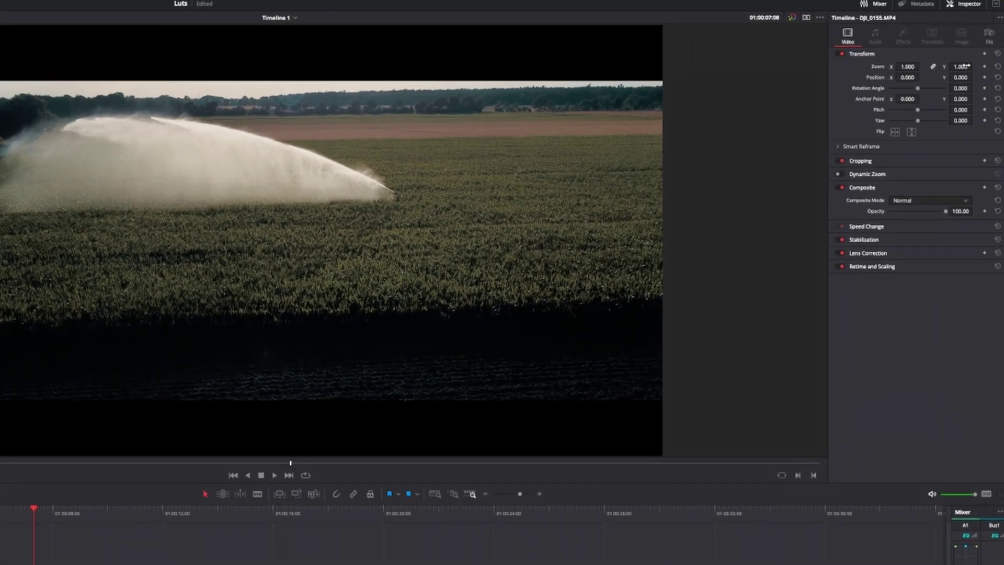
left_click_drag(966, 77, 974, 77)
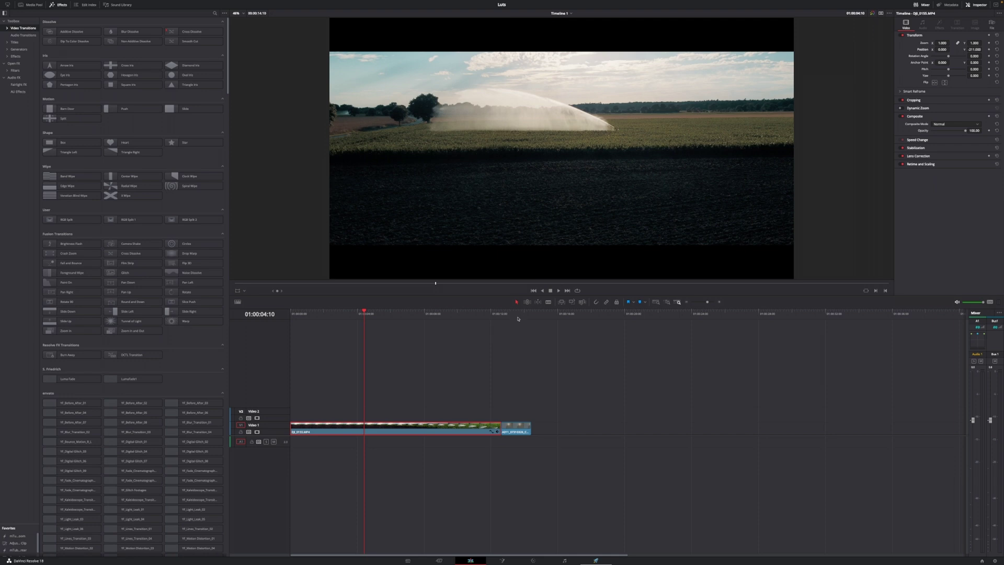
- Lower the streetlamp clip's Position Y to about -170 and preview playback
left_click(517, 315)
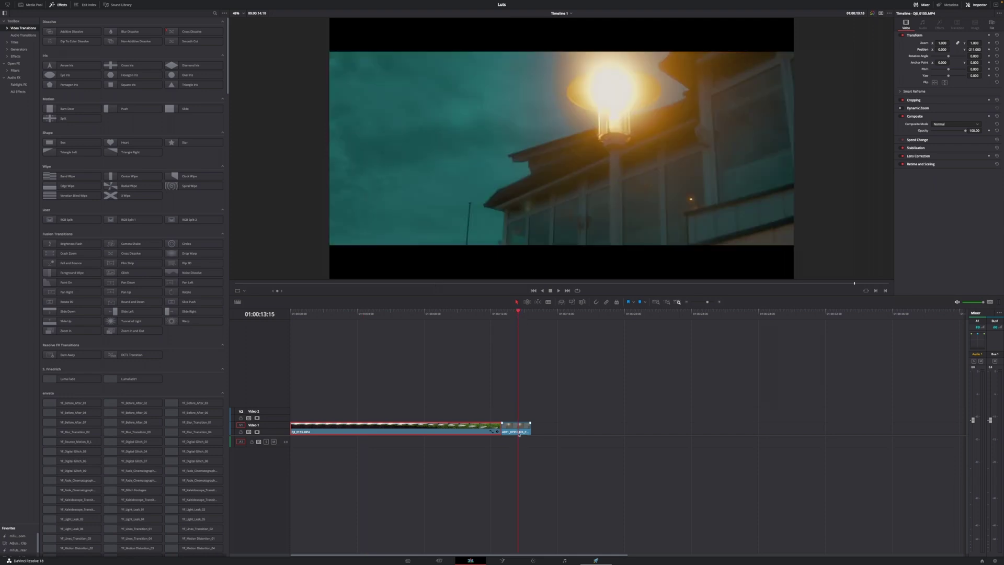
left_click(518, 432)
left_click_drag(972, 50, 961, 50)
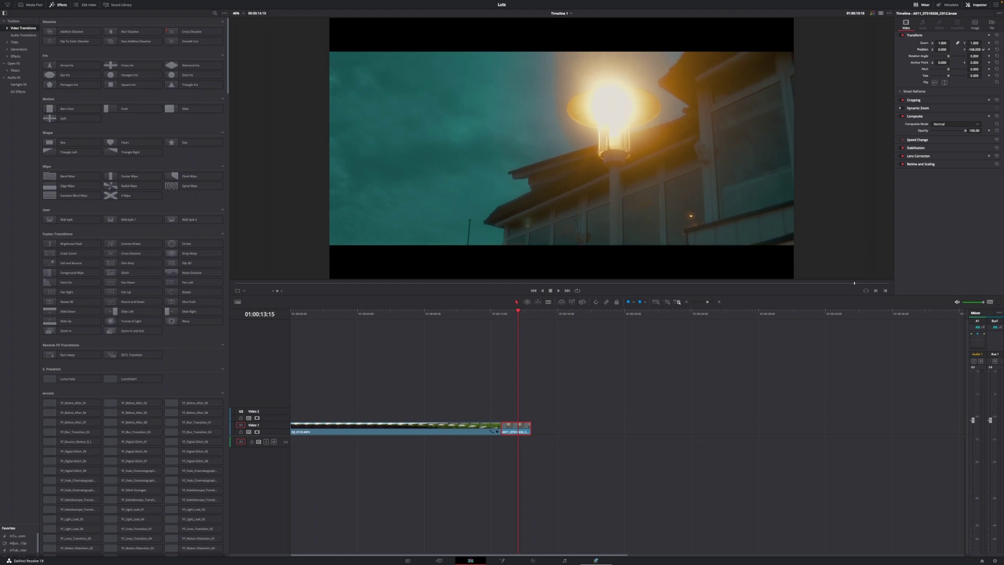
key("space")
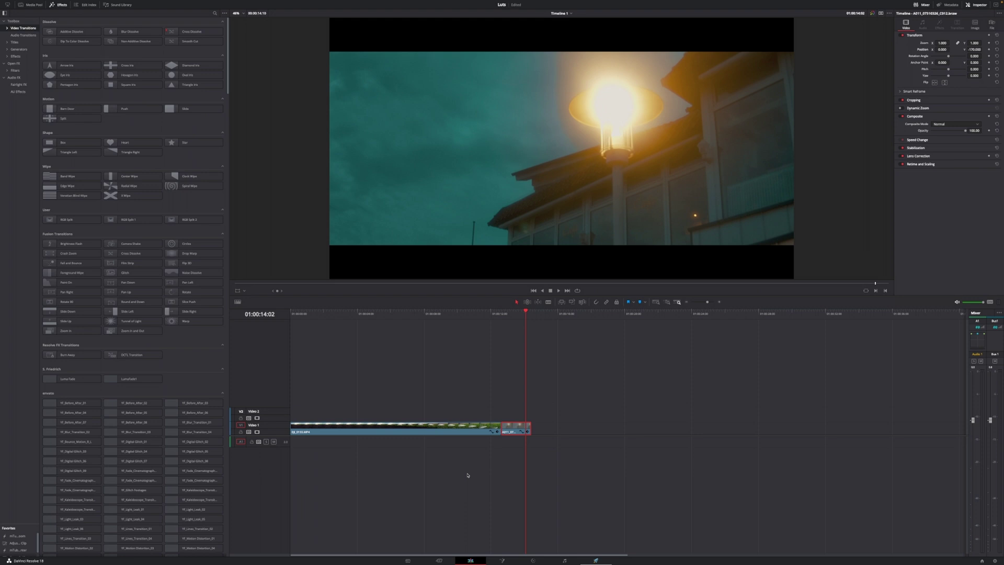
- On the Color page, add a serial node (Alt+S) to the streetlamp grade and place it lower
left_click(534, 560)
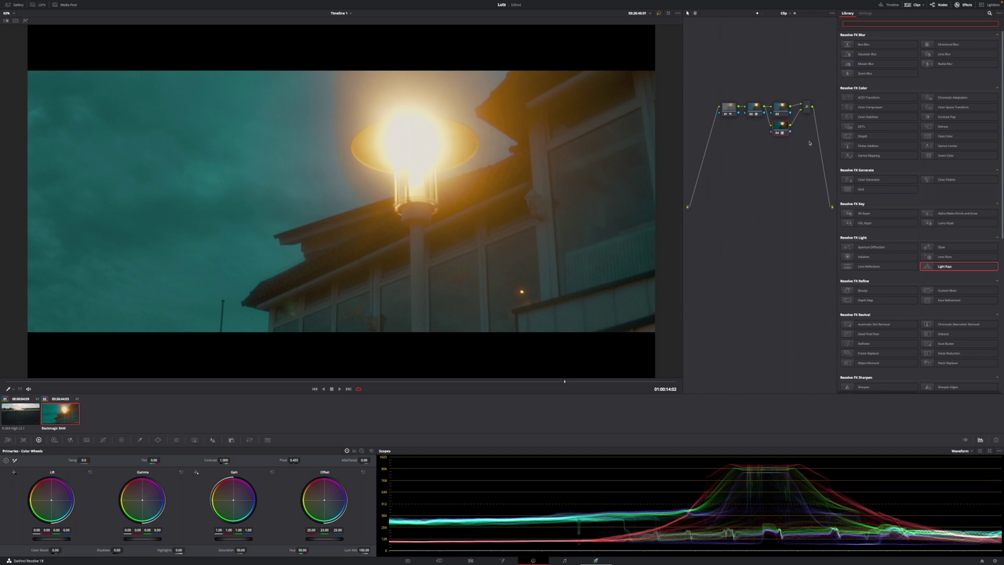
left_click(808, 108)
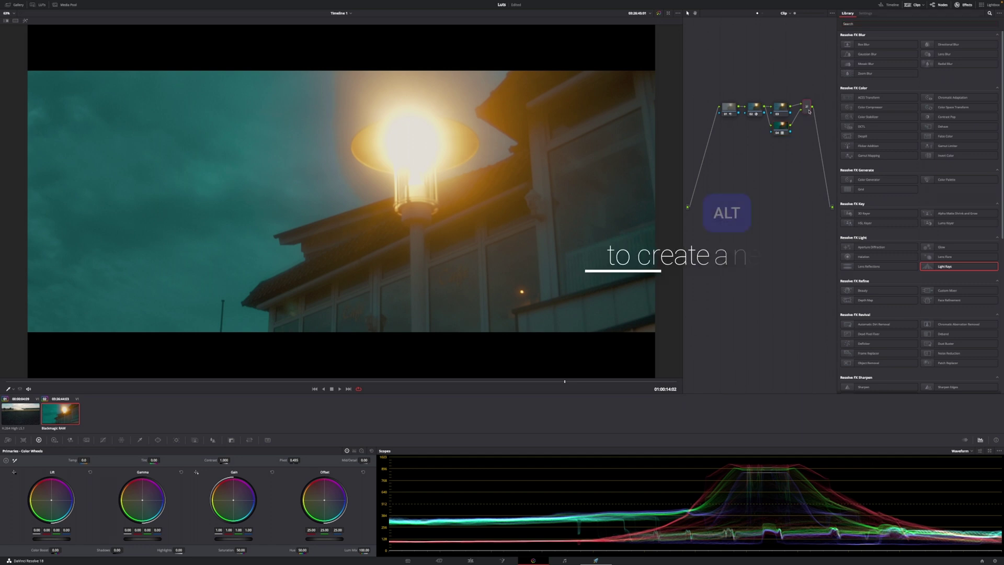
key("alt+s")
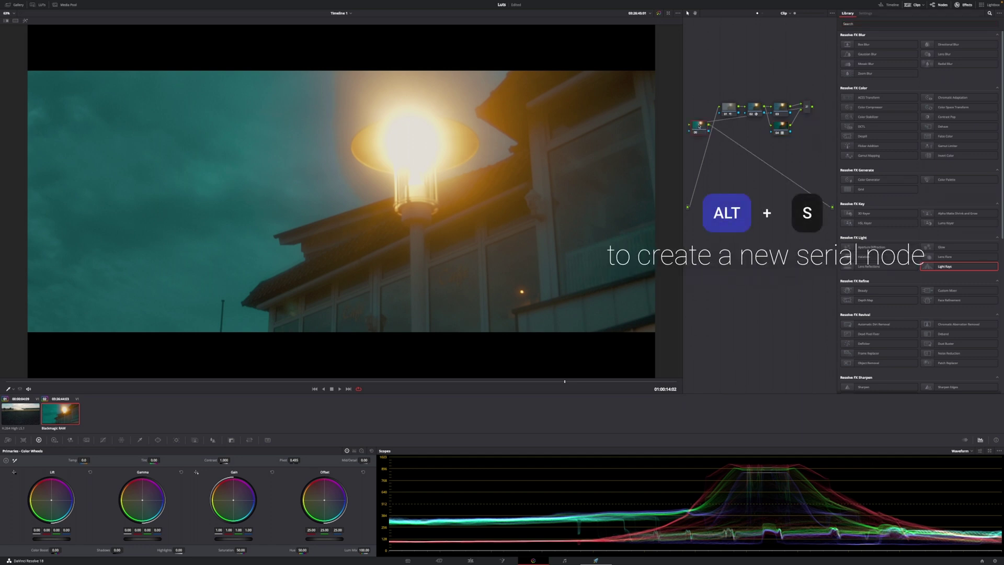
left_click_drag(713, 134, 718, 164)
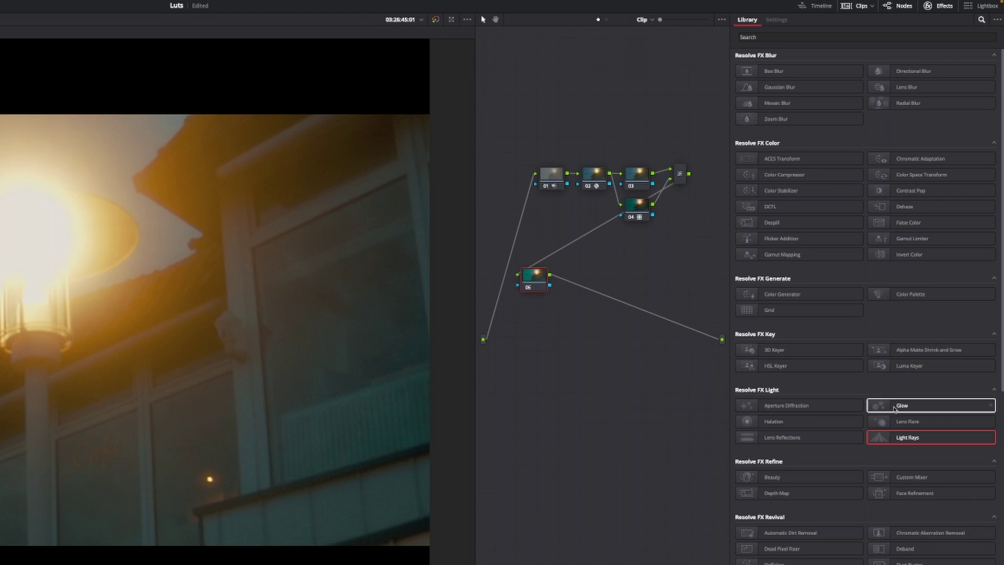
- Put Resolve FX Glow on node 06 with SoftLight composite and adjusted shine threshold
left_click(895, 405)
left_click_drag(894, 406, 533, 277)
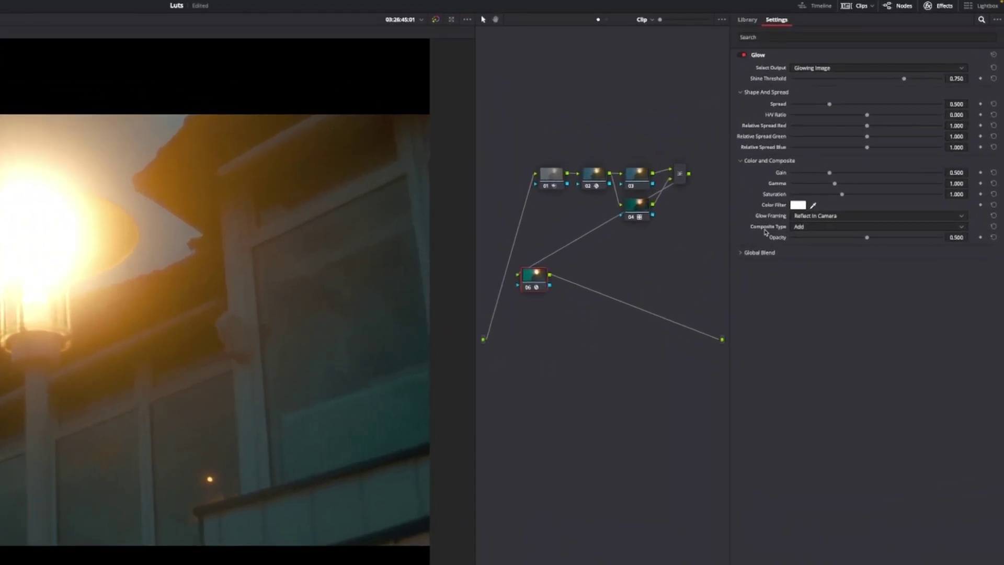
left_click(801, 227)
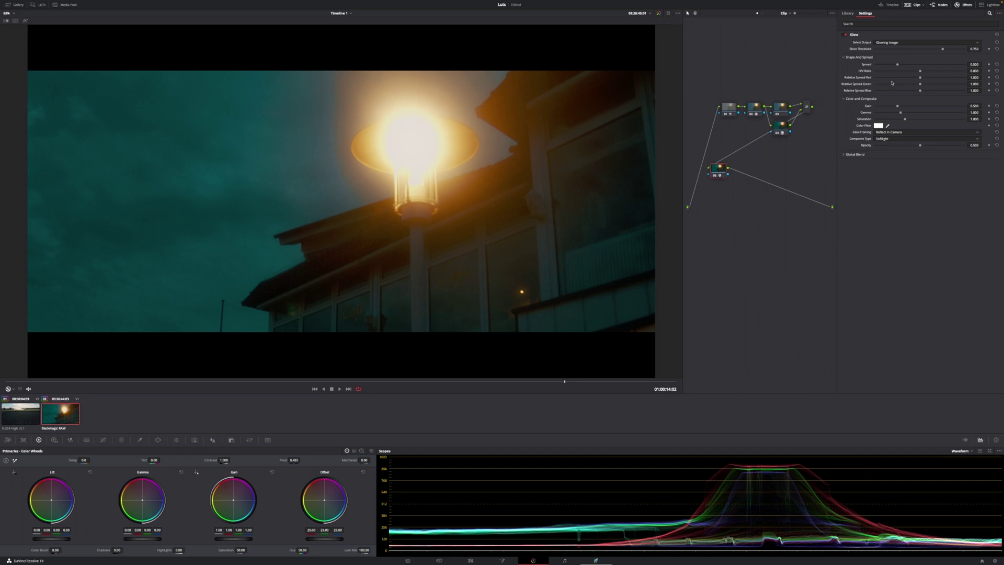
left_click_drag(944, 49, 955, 50)
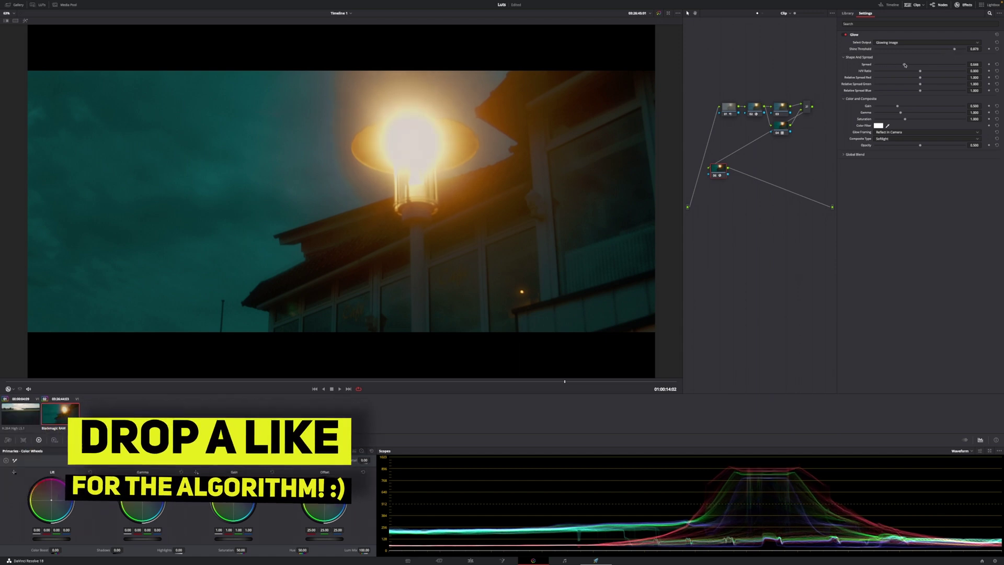
- Raise the glow's spread, gain and opacity, and slightly reduce its global blend
left_click_drag(898, 65, 936, 66)
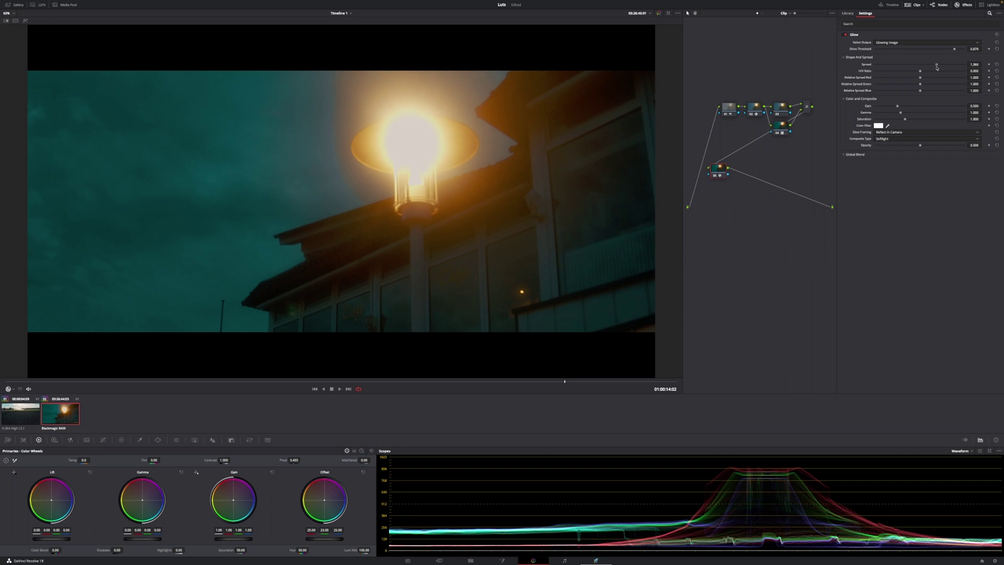
left_click_drag(899, 106, 914, 106)
left_click_drag(918, 146, 943, 145)
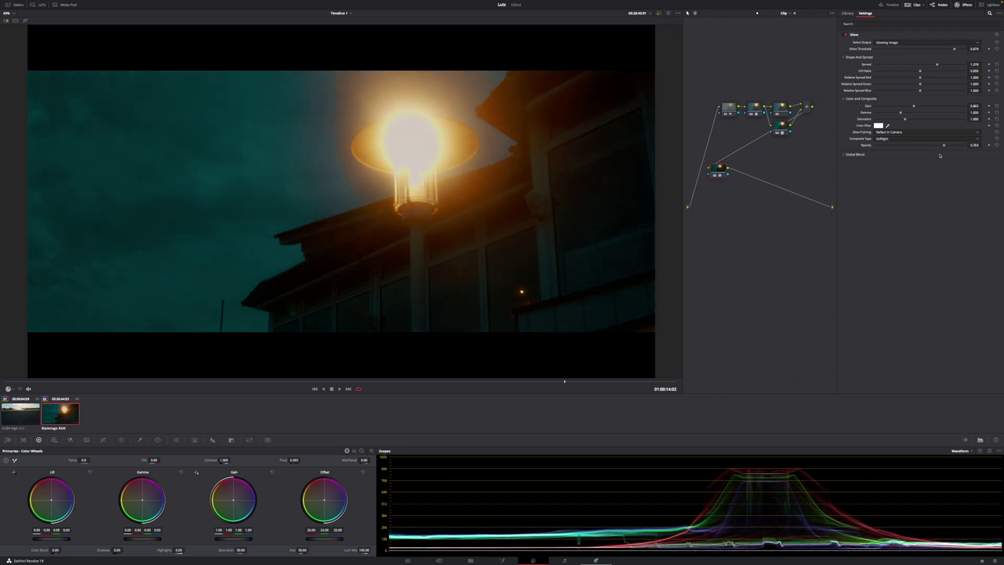
left_click(846, 155)
left_click_drag(964, 162, 949, 162)
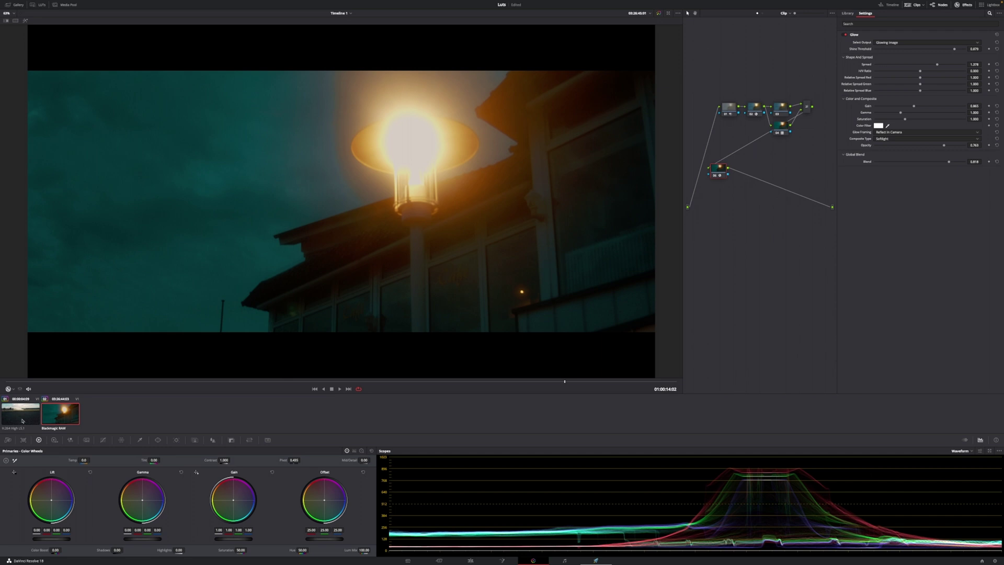
- Switch to the field drone clip, reposition node 05 and enable its Light Rays
left_click(22, 413)
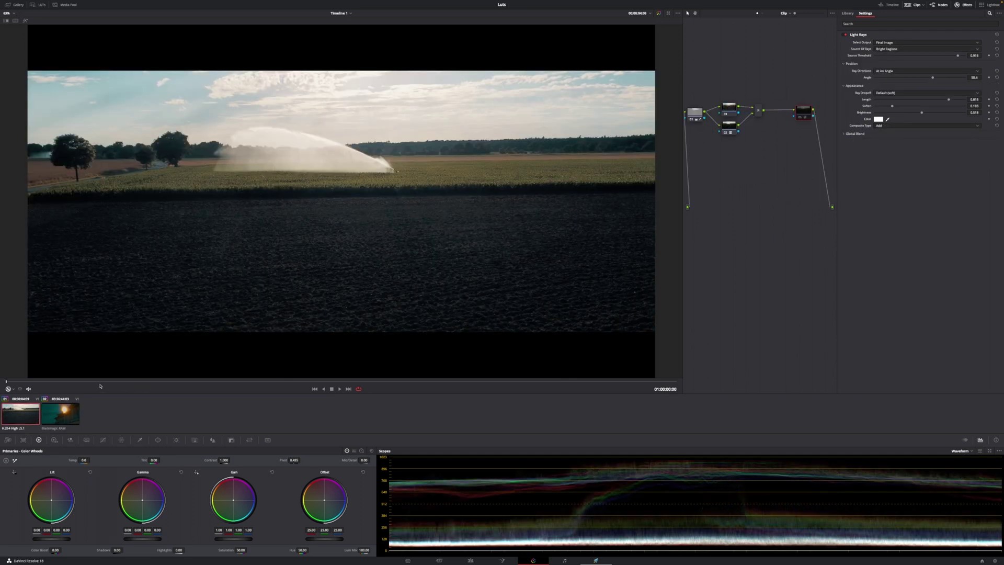
left_click_drag(803, 112, 789, 111)
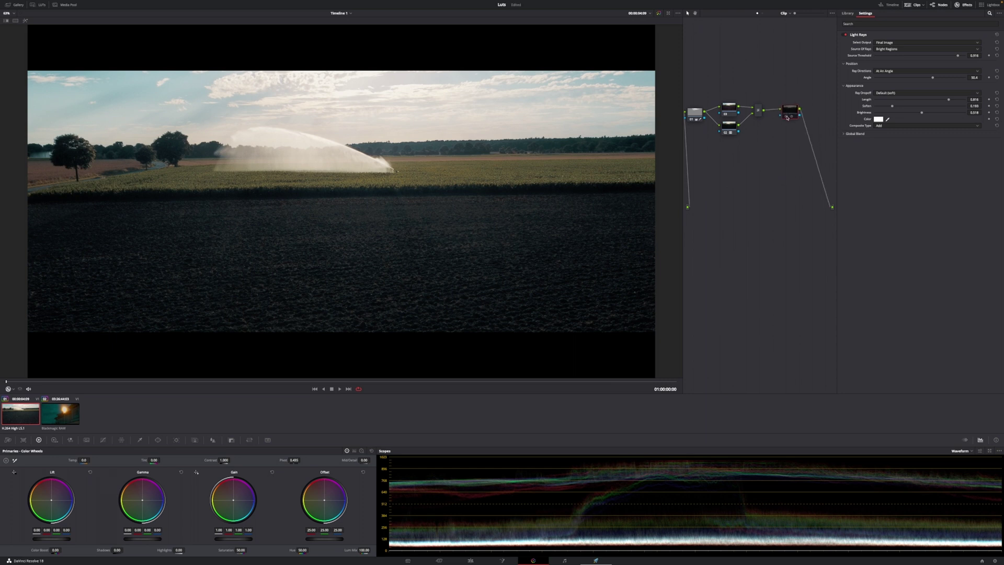
left_click(787, 117)
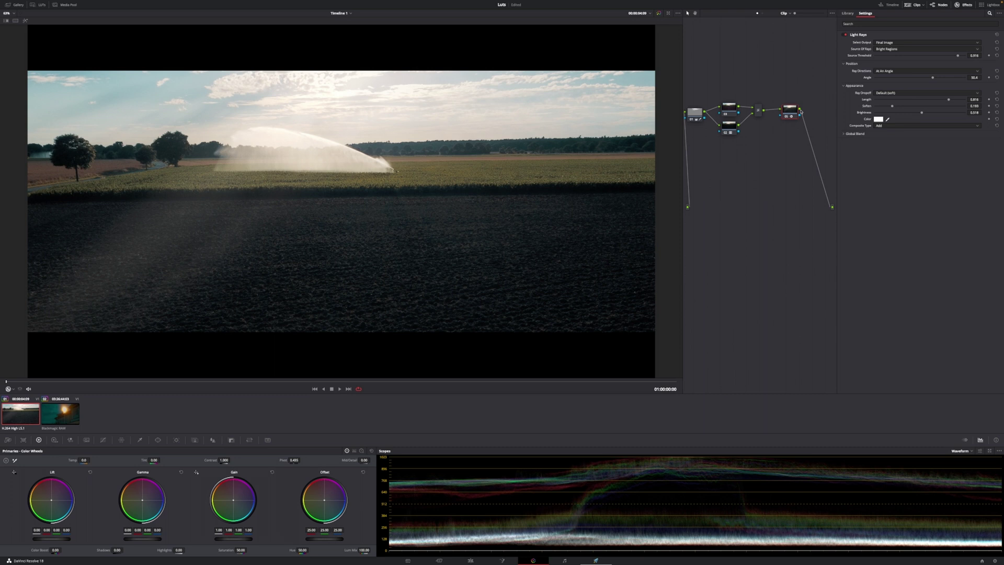
- Replace the light rays node with a fresh serial node carrying Light Rays and a higher threshold
key("BackSpace")
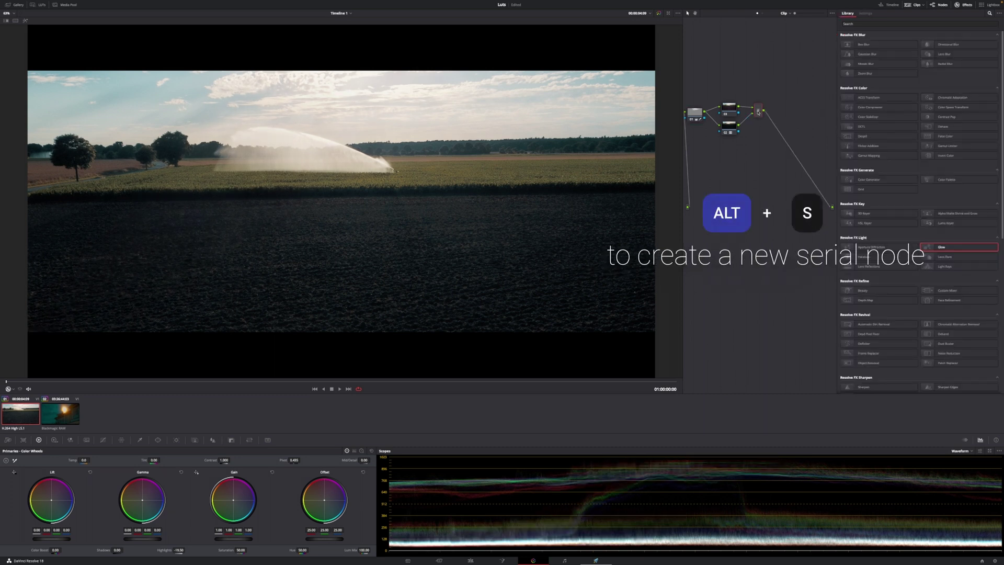
key("alt+s")
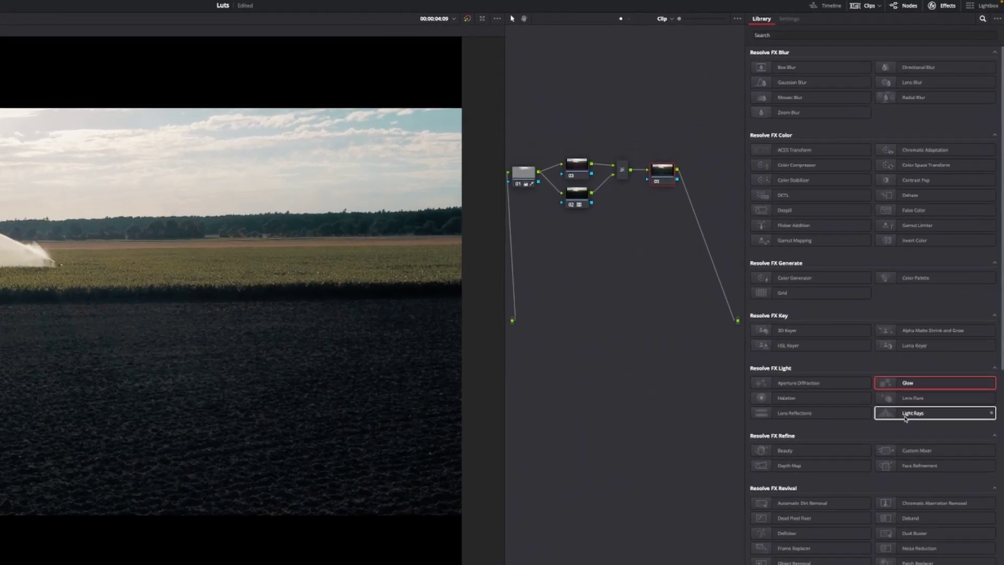
left_click_drag(945, 266, 794, 143)
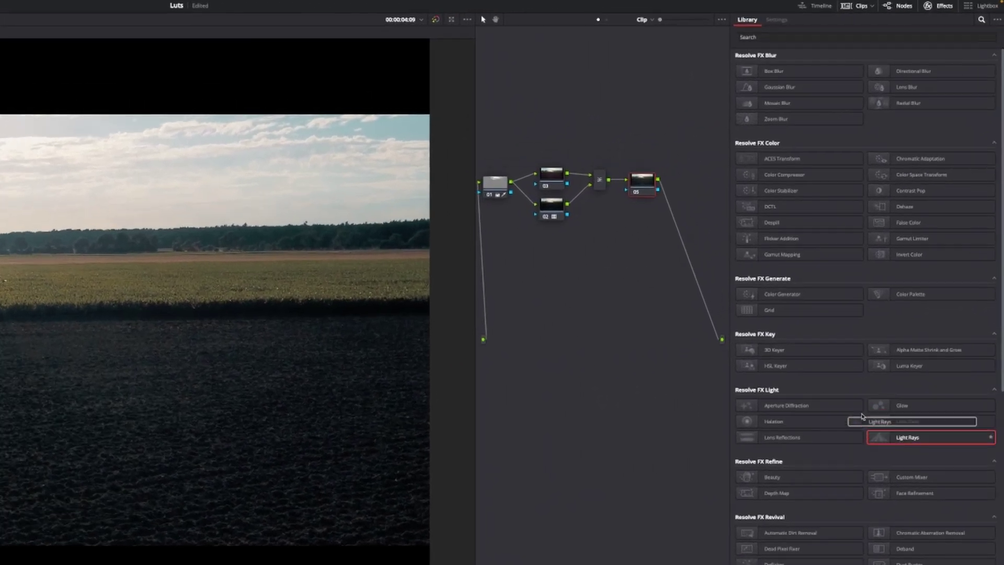
left_click_drag(661, 236, 643, 184)
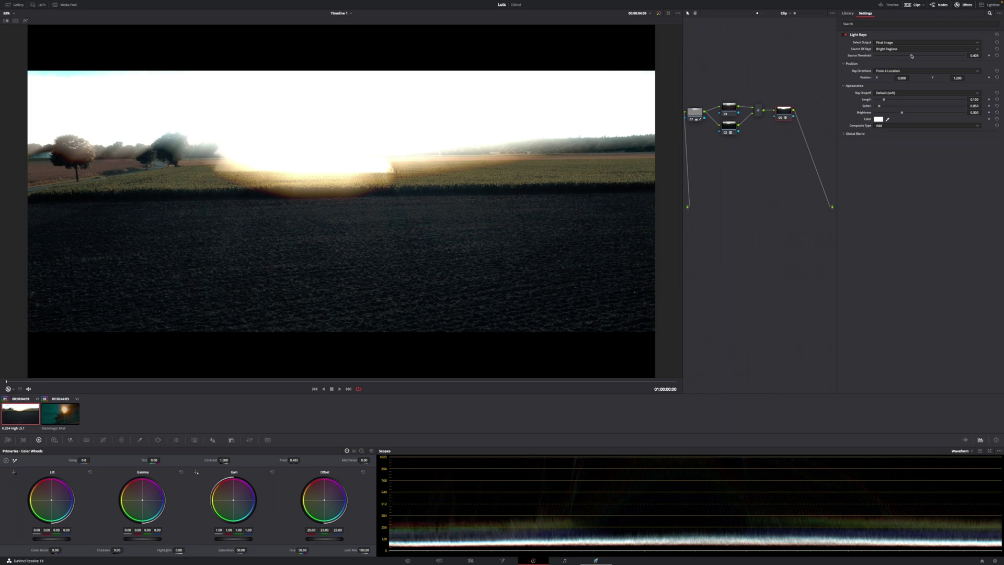
left_click_drag(914, 56, 957, 56)
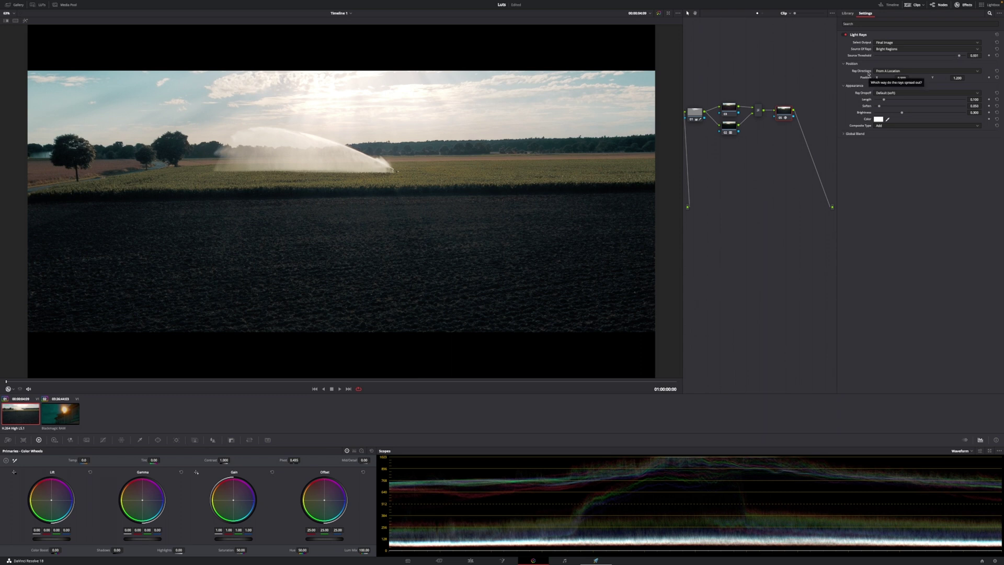
- Make the rays radiate from a location, lengthen them and colour them yellow
left_click(911, 72)
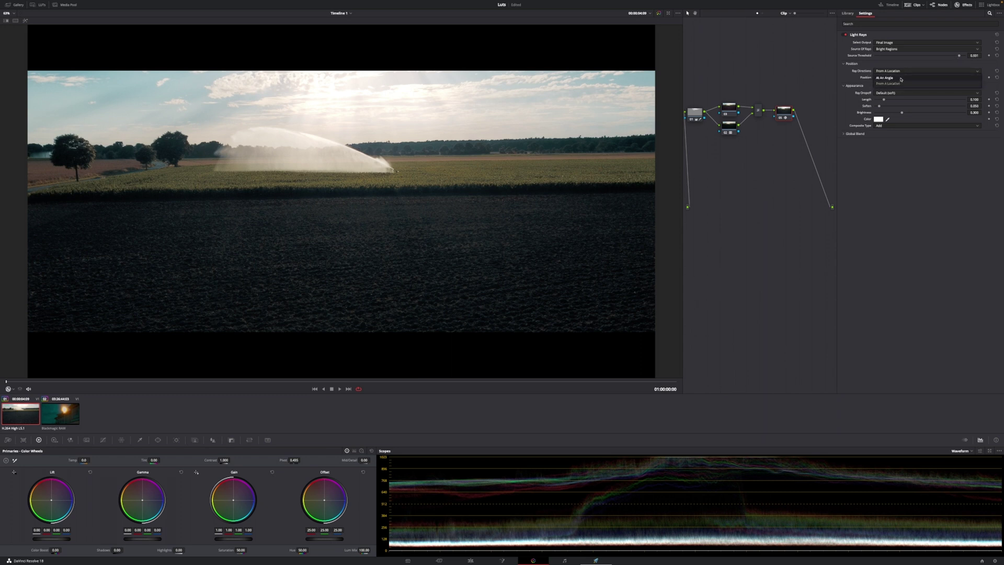
left_click(898, 84)
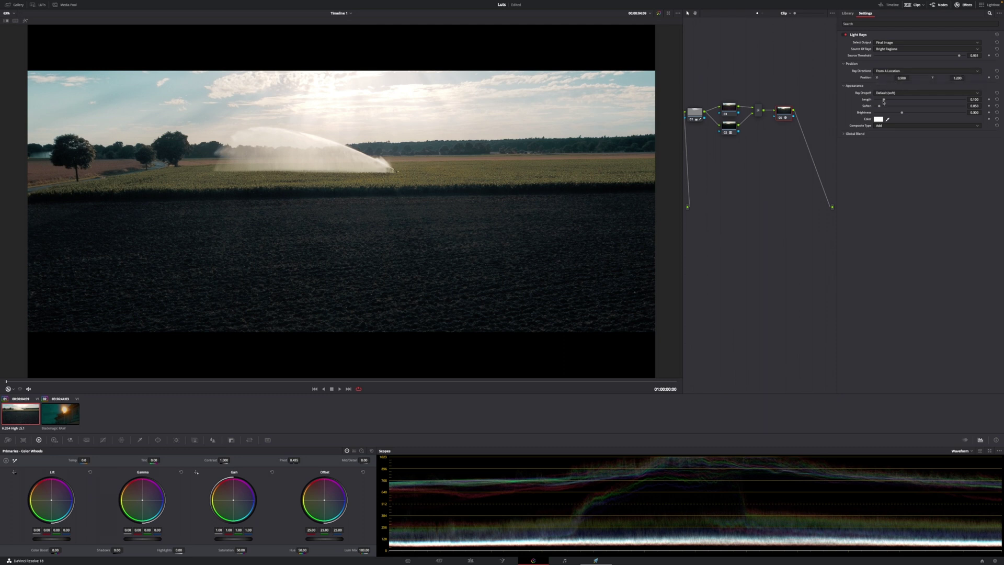
left_click_drag(883, 99, 913, 100)
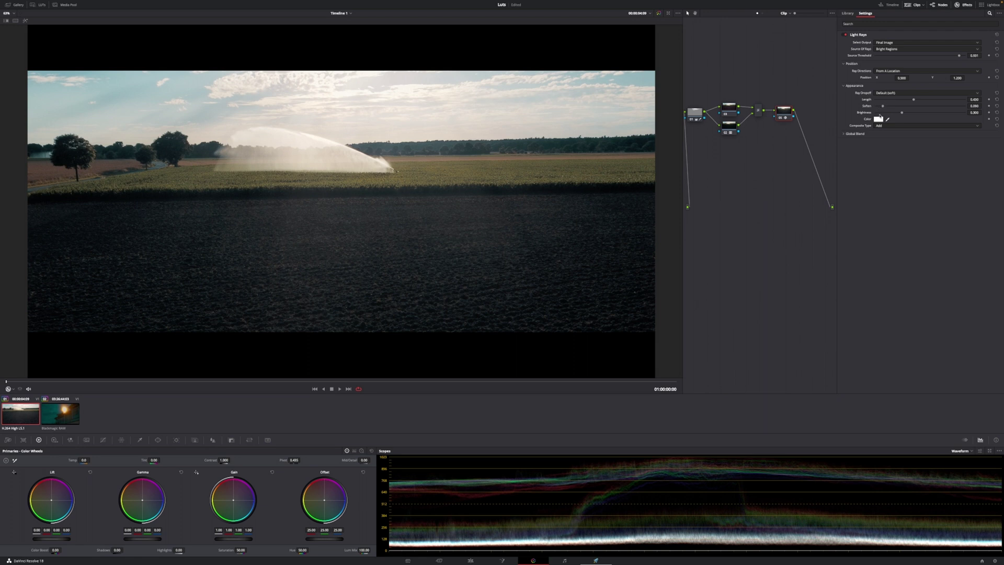
left_click(878, 118)
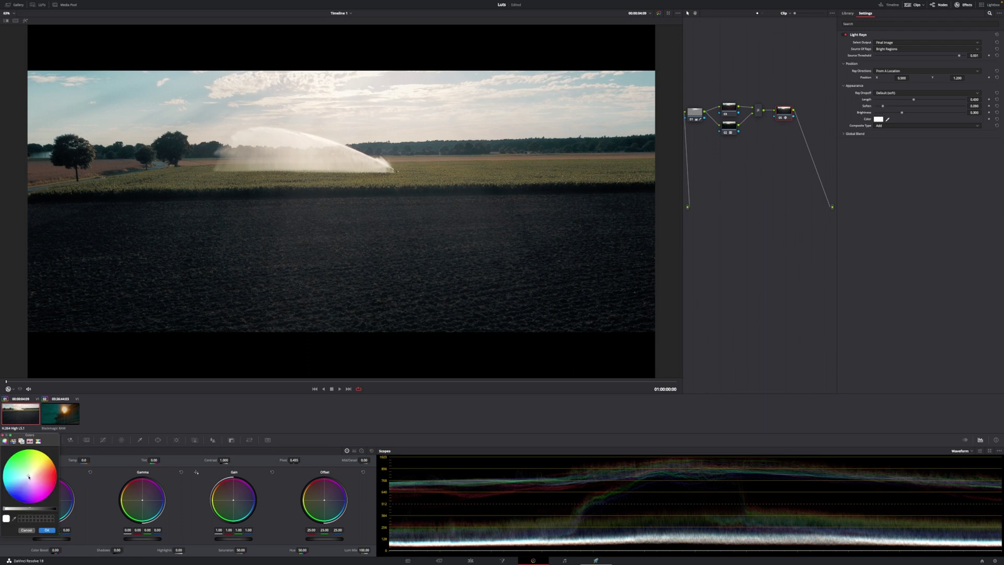
left_click(32, 471)
left_click(47, 530)
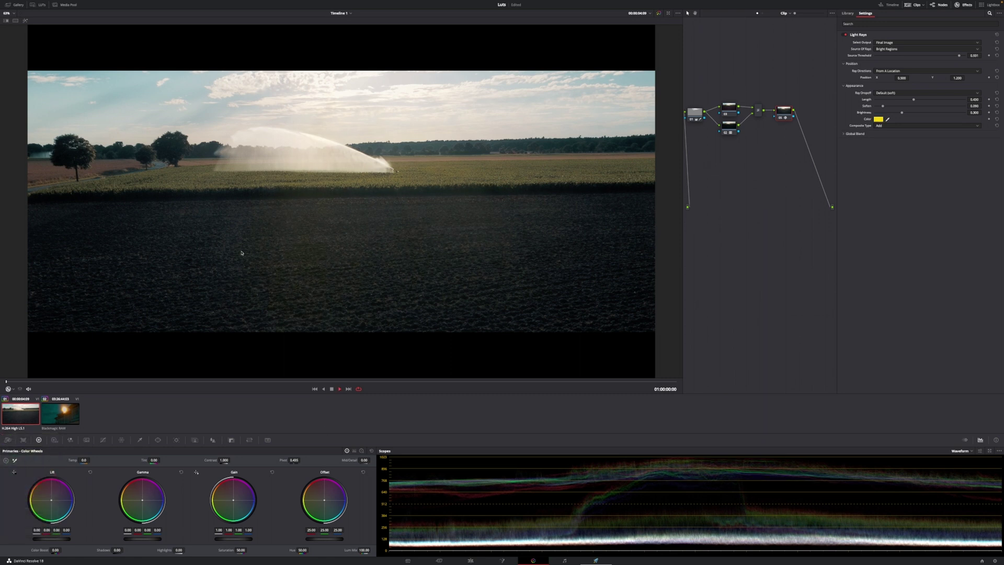
key("space")
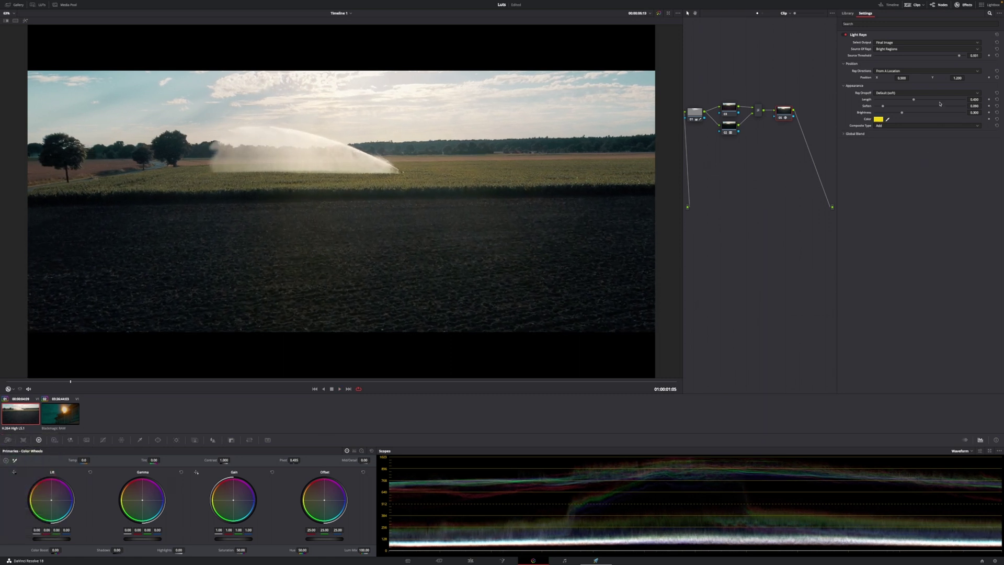
- Set ray directions to At An Angle, adjust the angle and raise brightness
left_click(925, 71)
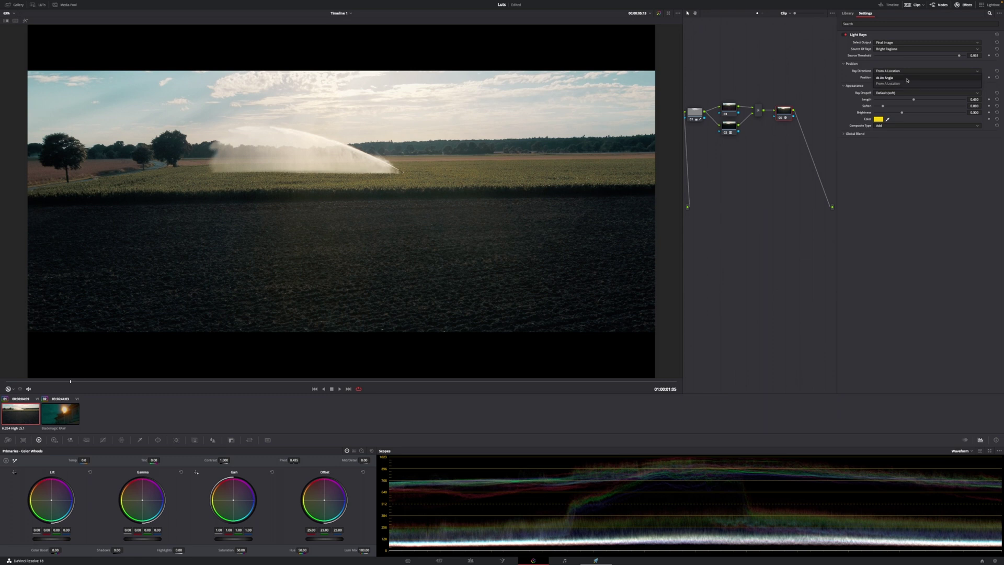
left_click(908, 77)
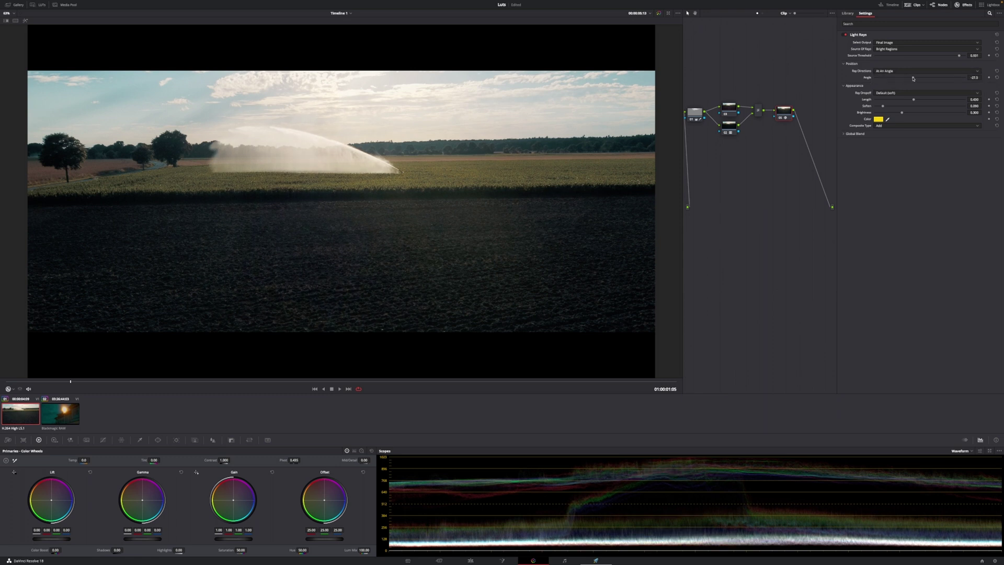
left_click_drag(913, 78, 928, 79)
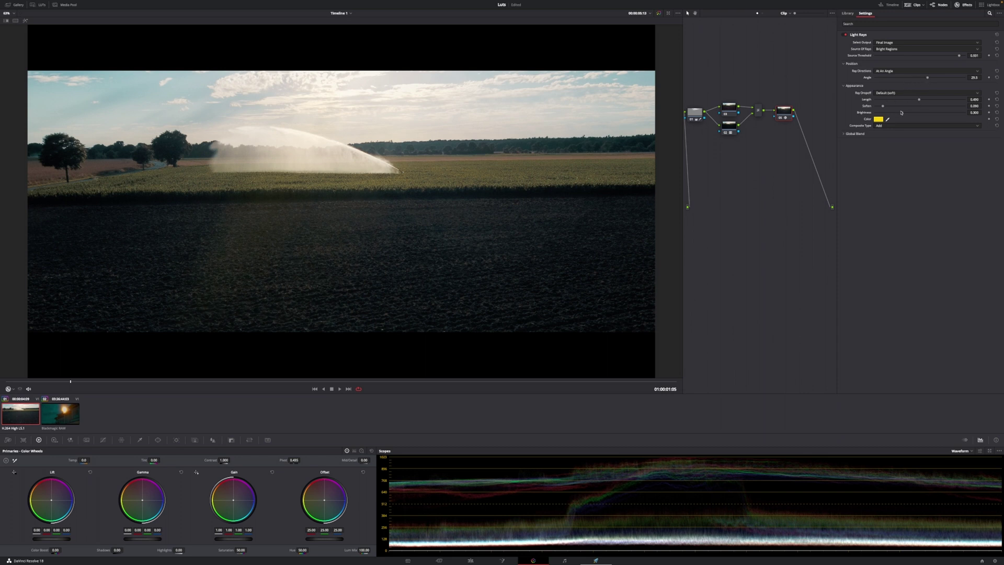
left_click_drag(902, 112, 915, 112)
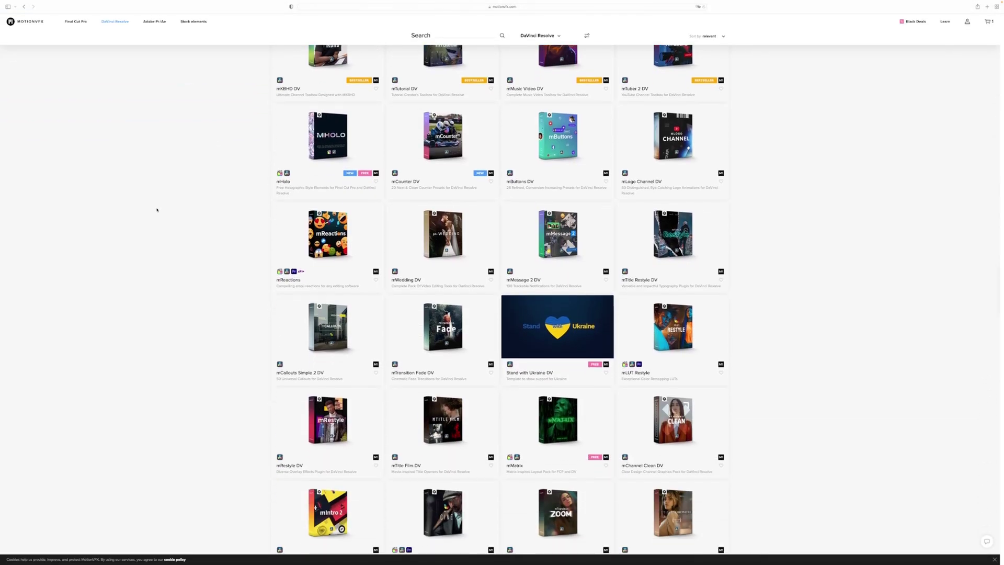
scroll(158, 210, "down", 2)
scroll(157, 210, "down", 2)
scroll(157, 210, "down", 2)
scroll(158, 210, "down", 2)
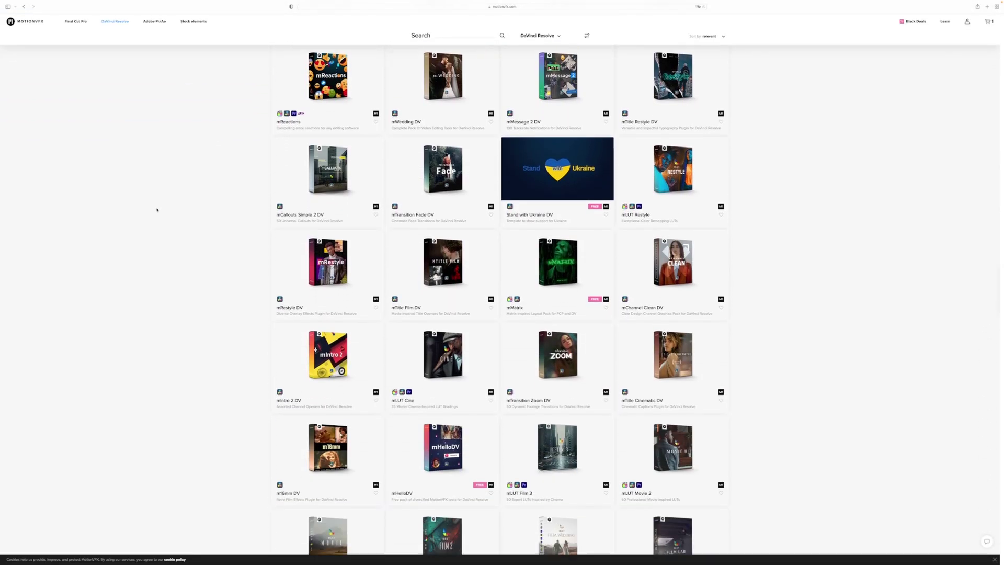
scroll(157, 210, "down", 2)
scroll(157, 210, "down", 2)
scroll(157, 211, "down", 2)
scroll(157, 210, "down", 2)
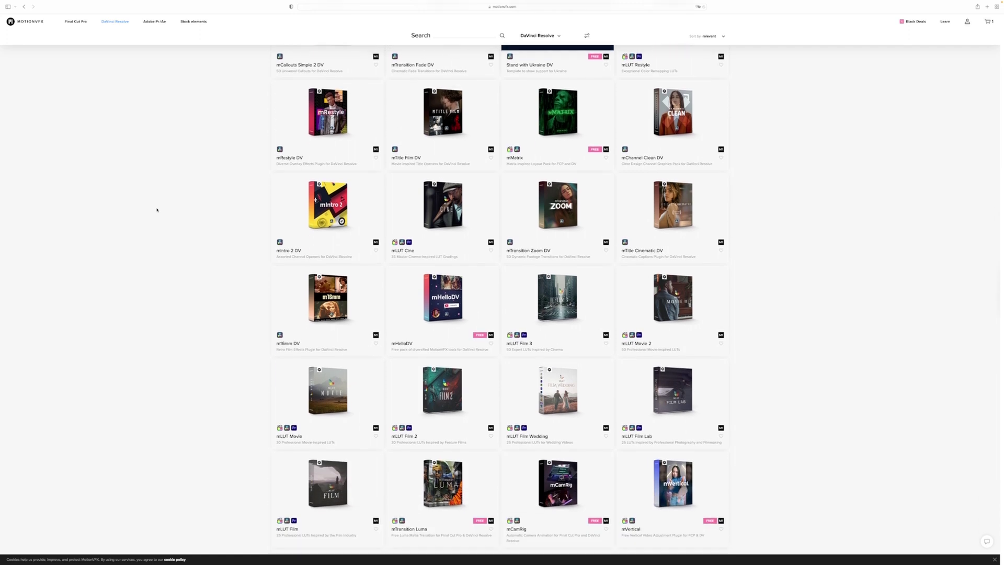
scroll(157, 210, "down", 2)
scroll(157, 210, "down", 1)
scroll(157, 210, "down", 1)
scroll(157, 210, "down", 1)
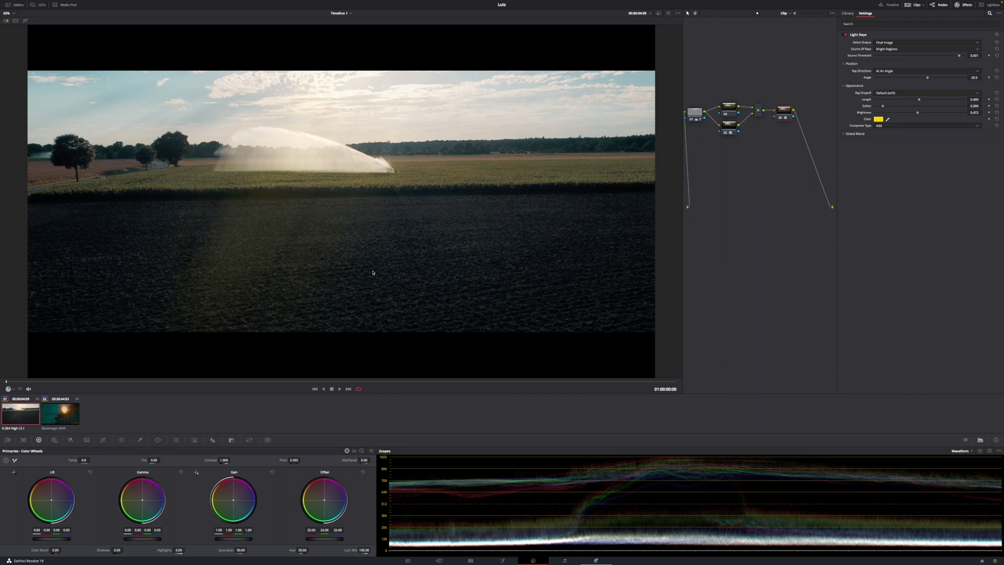
- Preview the clip and test the Motion Effects motion blur slider up to about 44.5
key("space")
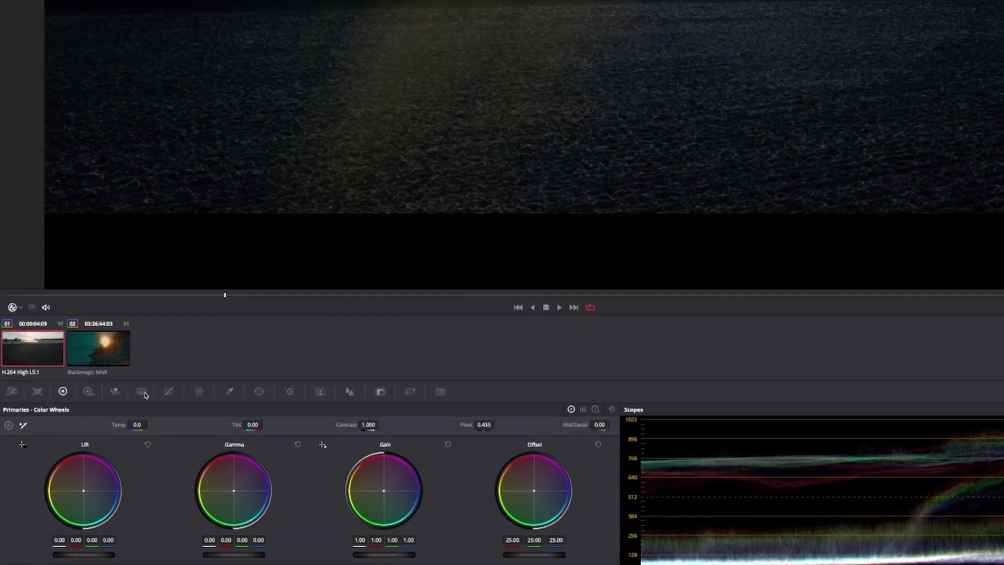
left_click(142, 391)
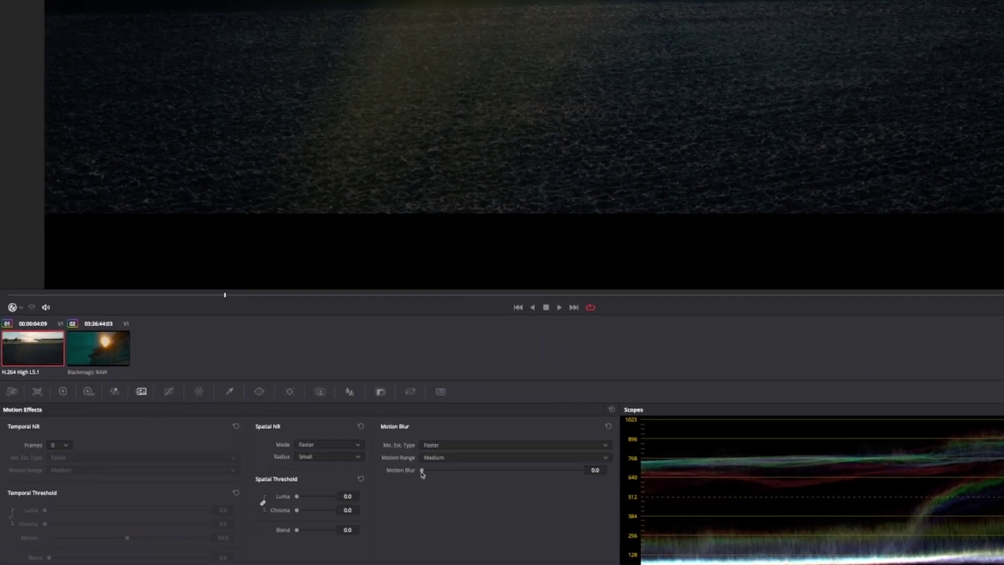
left_click_drag(421, 470, 491, 471)
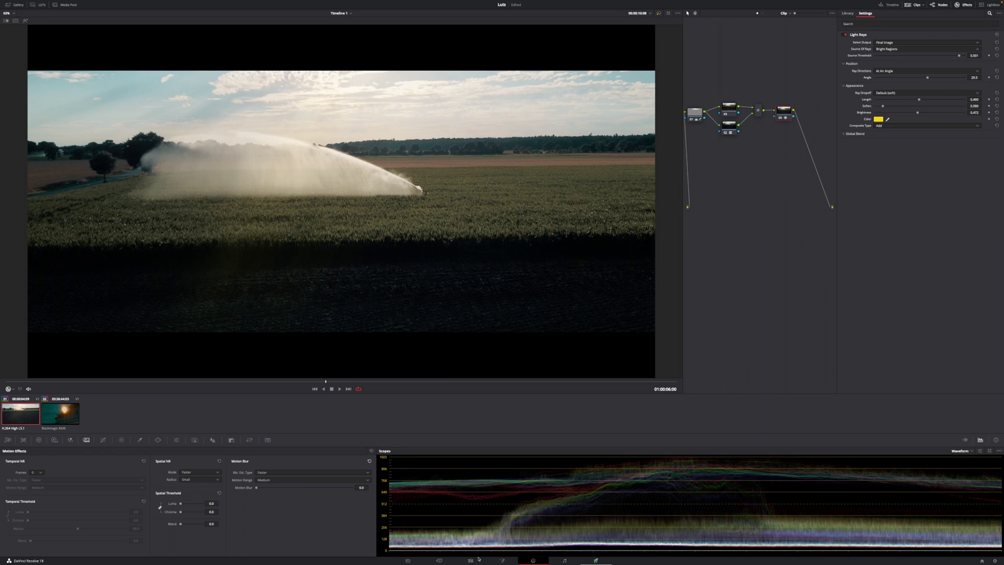
- In Fusion, insert an Optical Flow node after MediaIn1 via the tool search
left_click(502, 560)
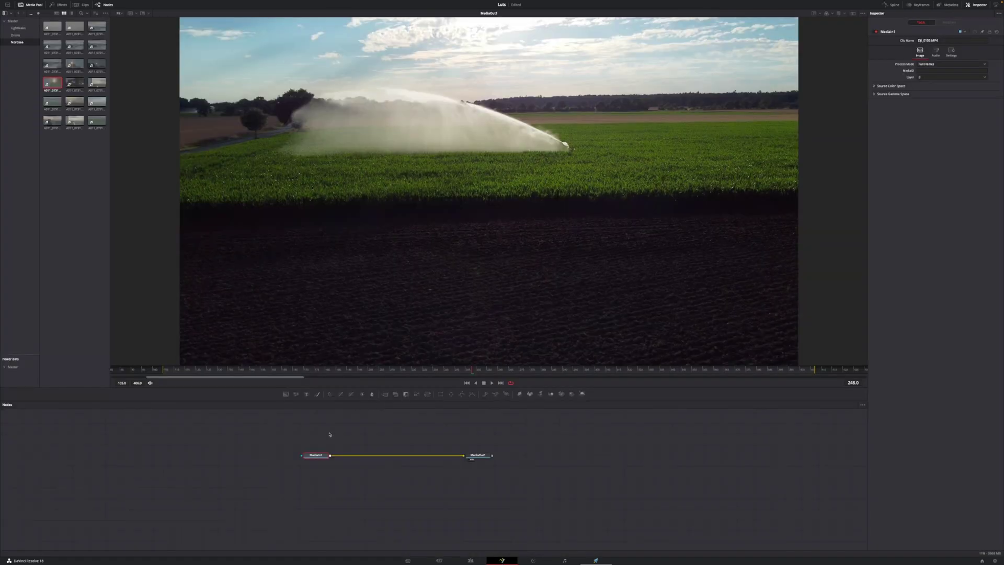
left_click(316, 455)
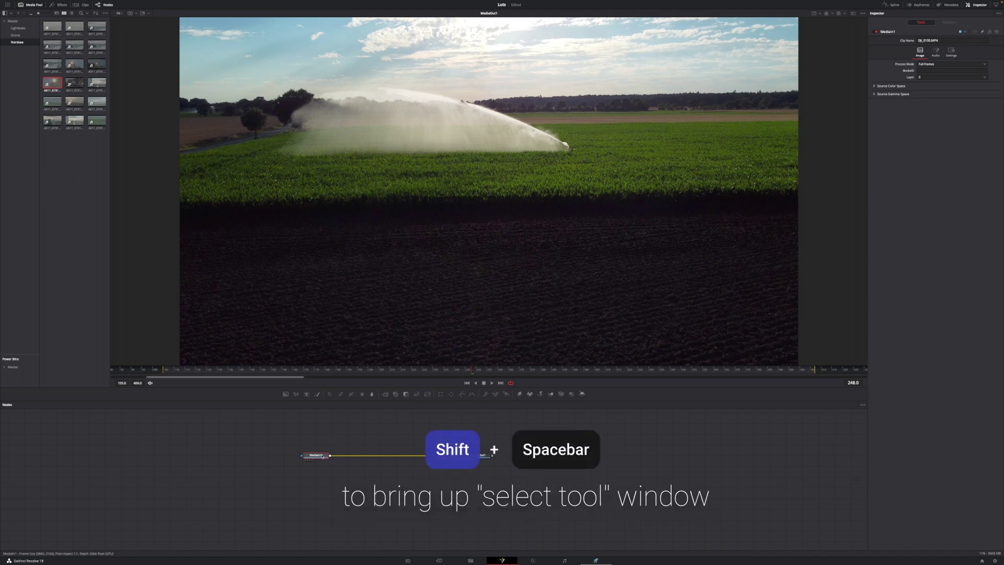
key("shift+space")
type("optic")
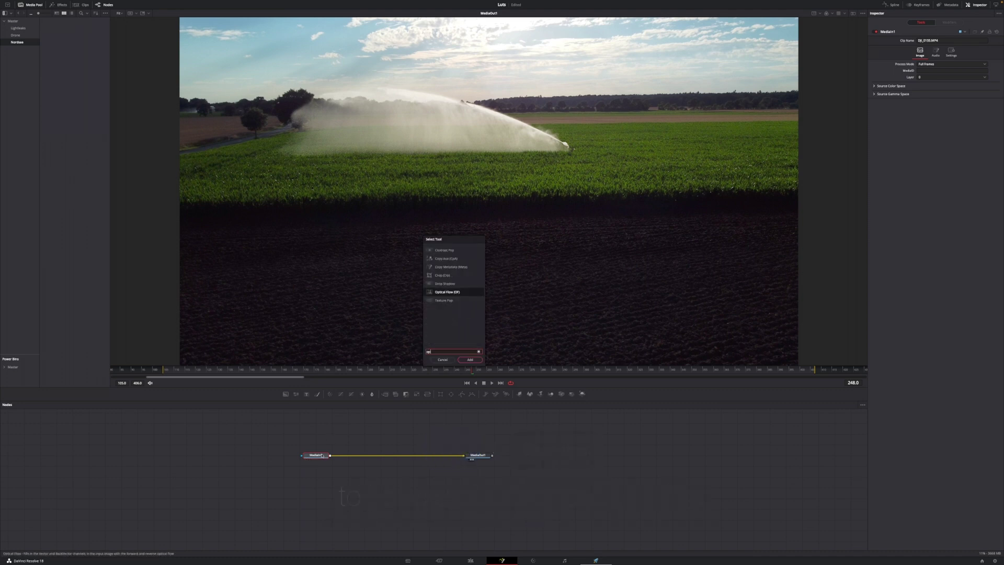
key("Return")
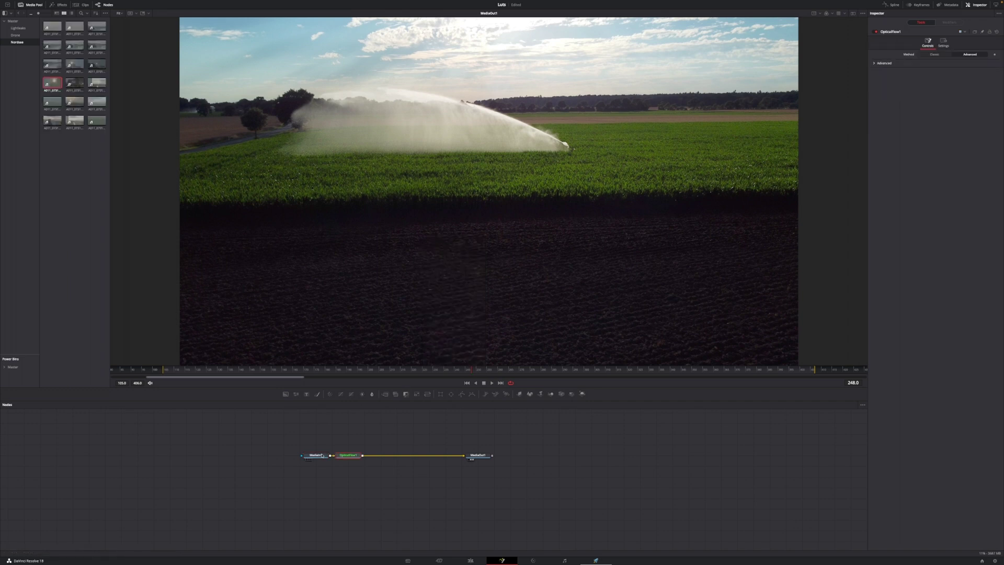
left_click(350, 455)
- Insert a Vector Motion Blur node after OpticalFlow1 via the tool search
key("shift+space")
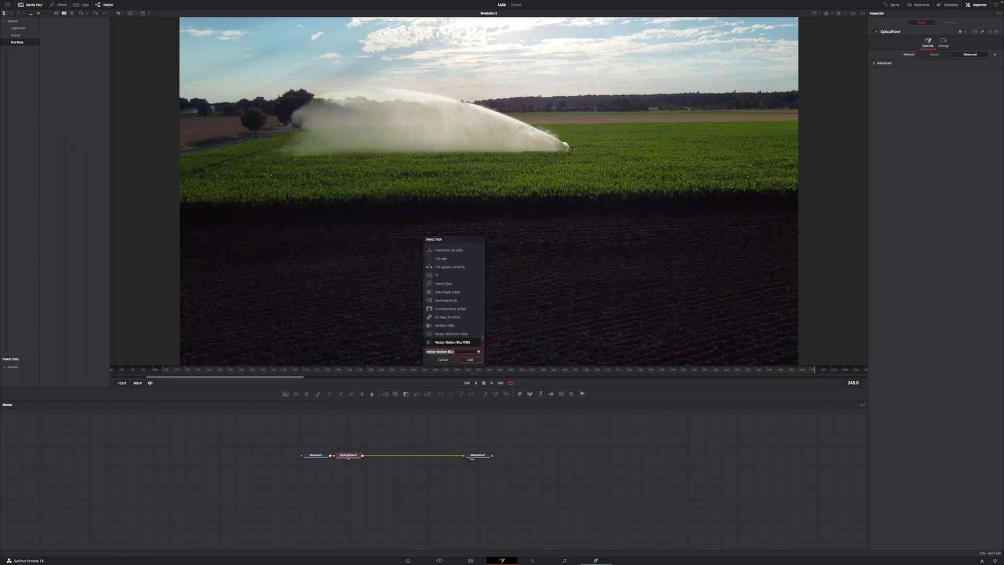
type("vector")
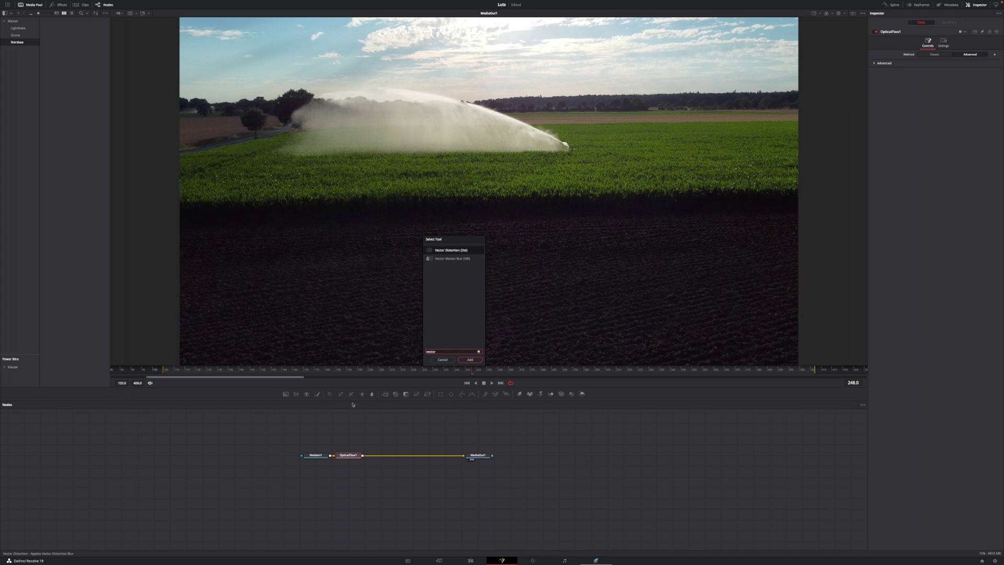
double_click(457, 259)
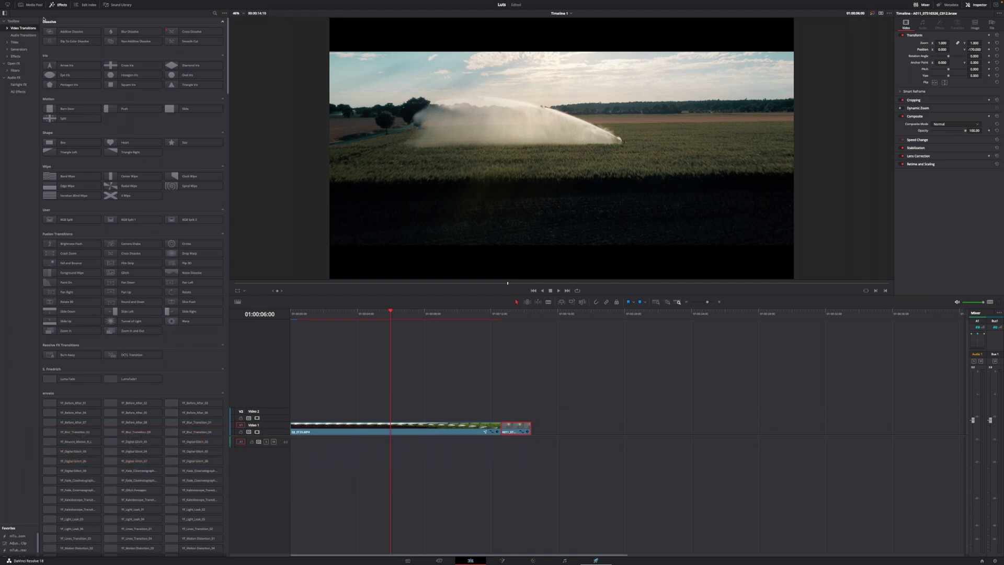
- Drag LL_006.mp4 from the Lightleaks bin onto Video 2 above the drone clip
left_click(30, 6)
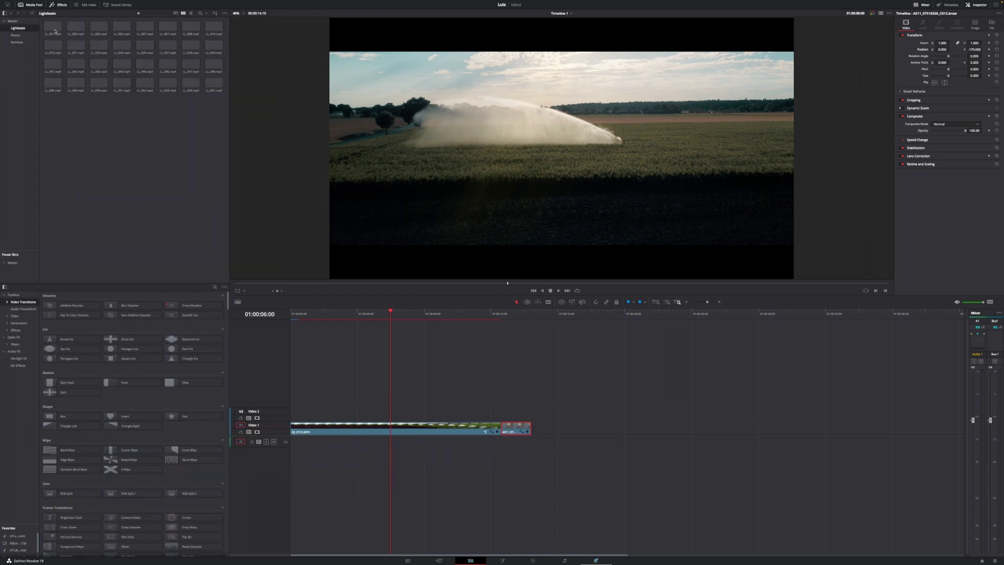
mouse_move(121, 28)
left_mouse_down()
mouse_move(268, 280)
mouse_move(291, 414)
left_mouse_up()
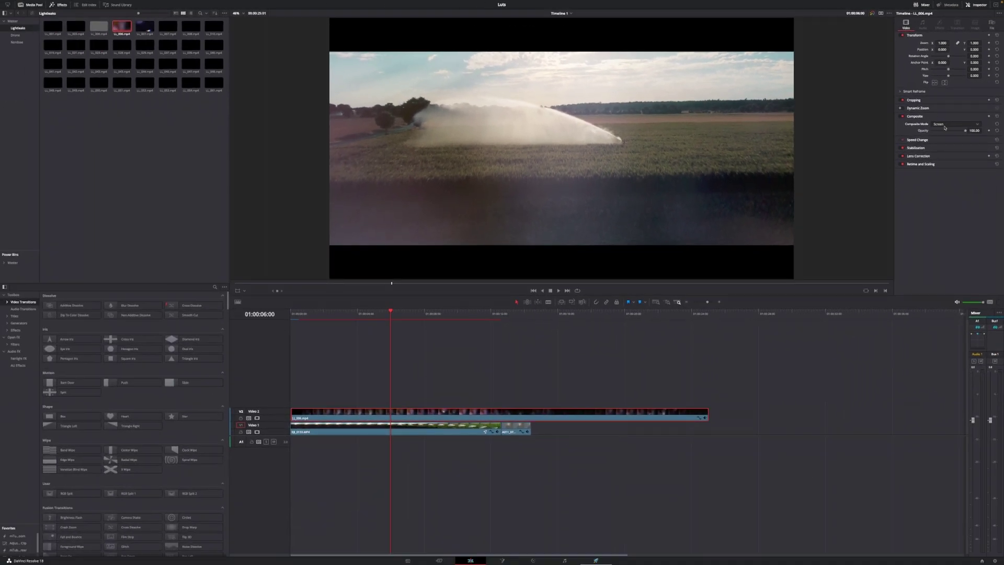
- Lower the light-leak overlay's opacity to about 40 in the Inspector
double_click(972, 130)
type("40")
key("Return")
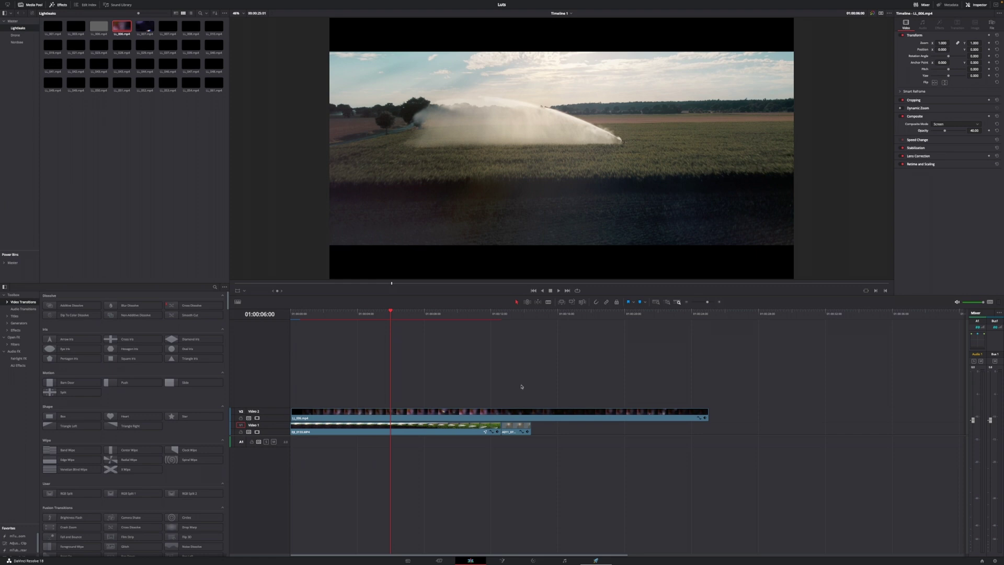
- Nudge the overlay's opacity up slightly while viewing the street-lamp shot
left_click(501, 314)
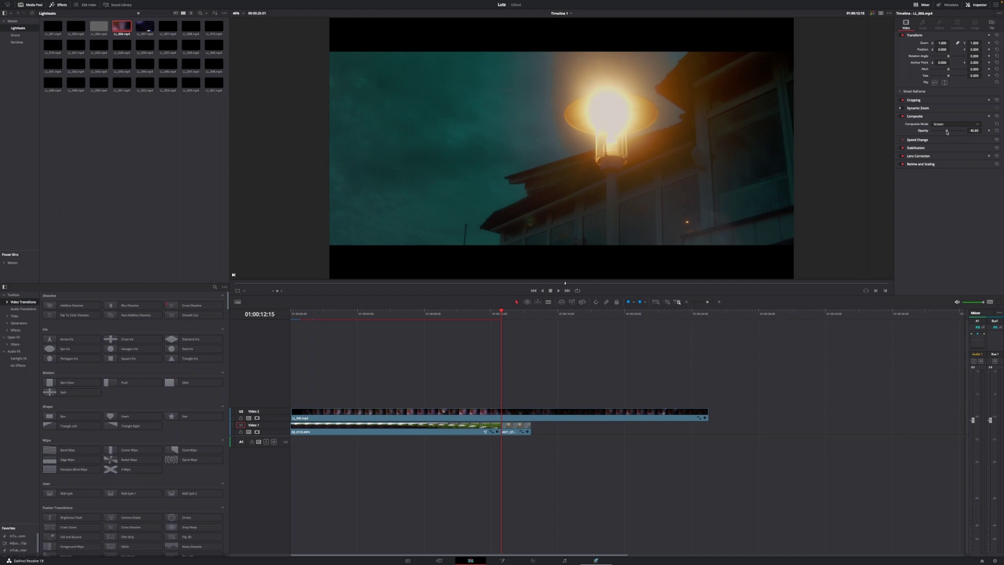
left_click_drag(953, 131, 953, 130)
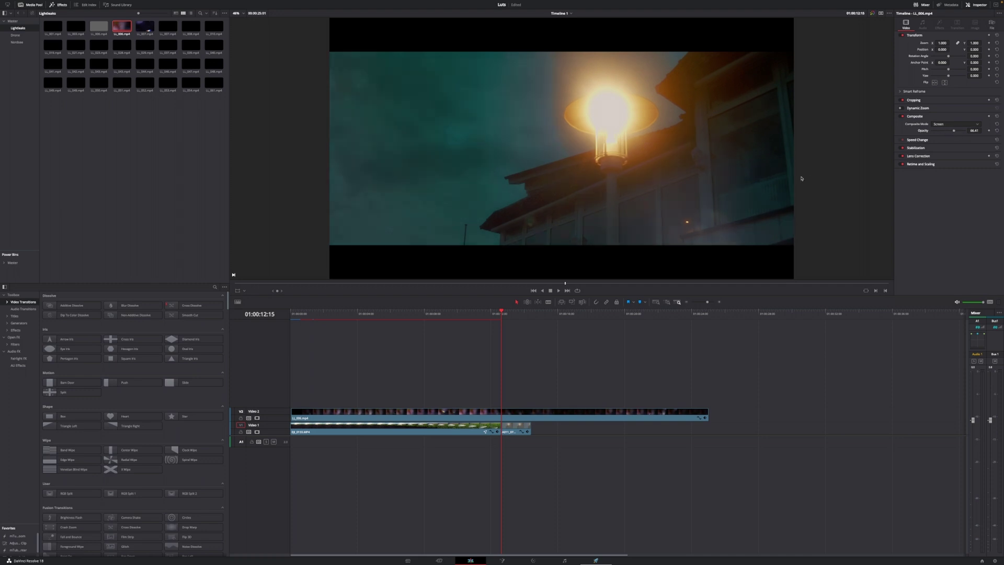